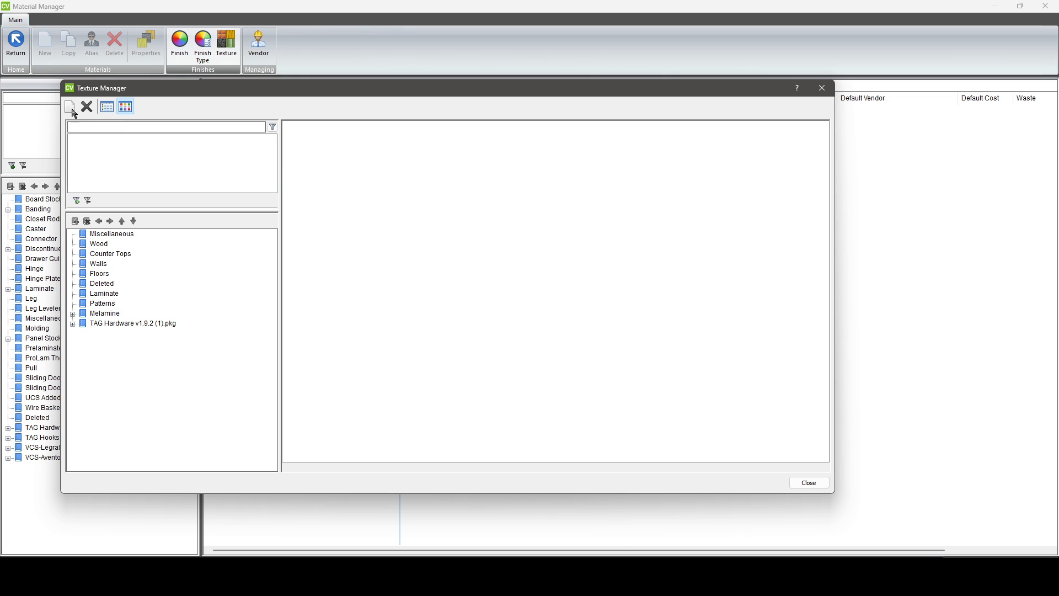
Start importing a new texture into the Melamine category and open the file browser for its image.
click(106, 235)
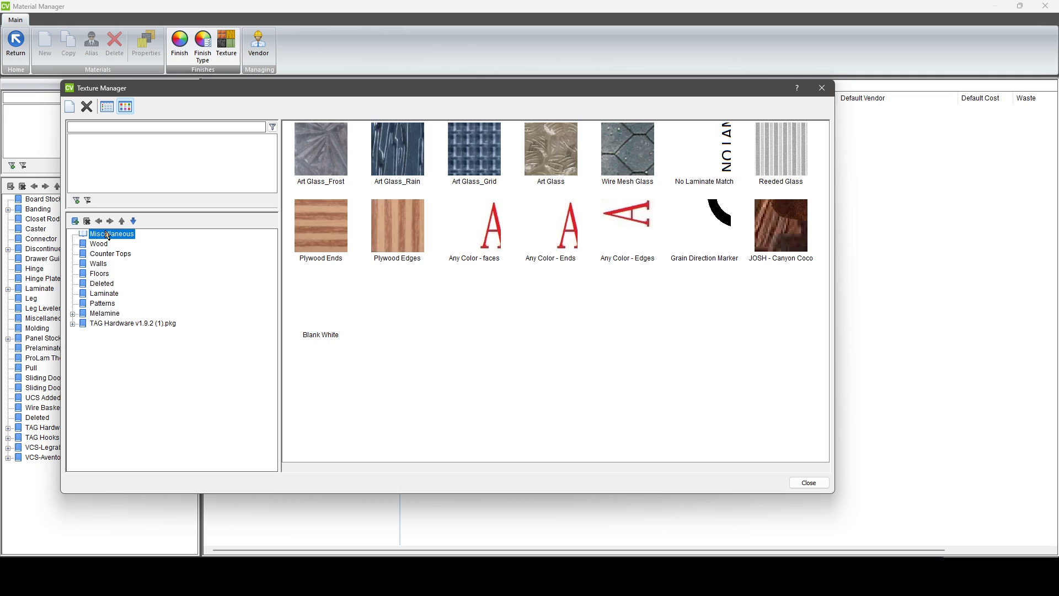
click(104, 314)
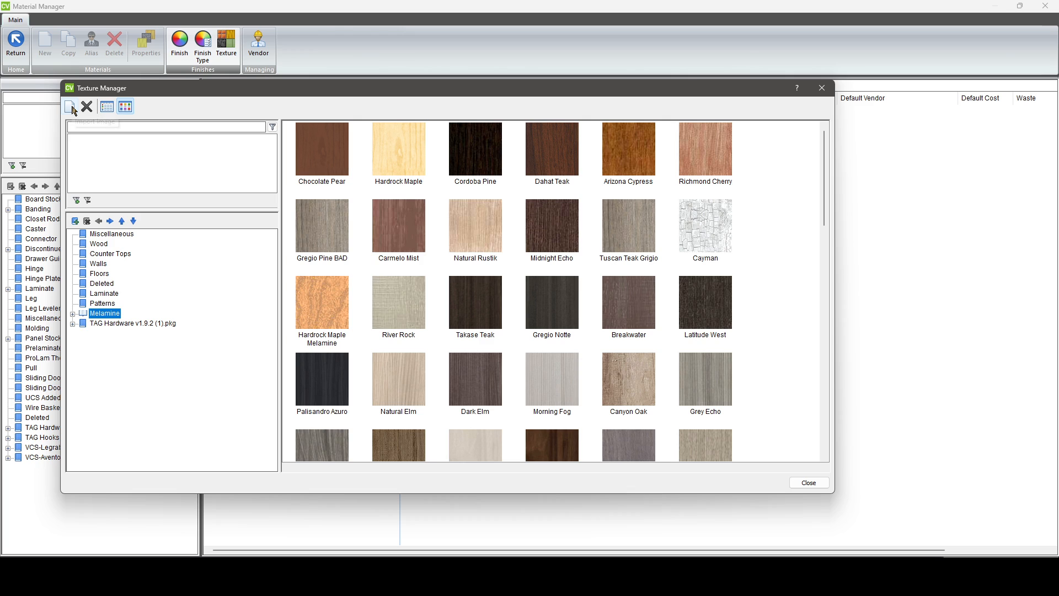
click(71, 108)
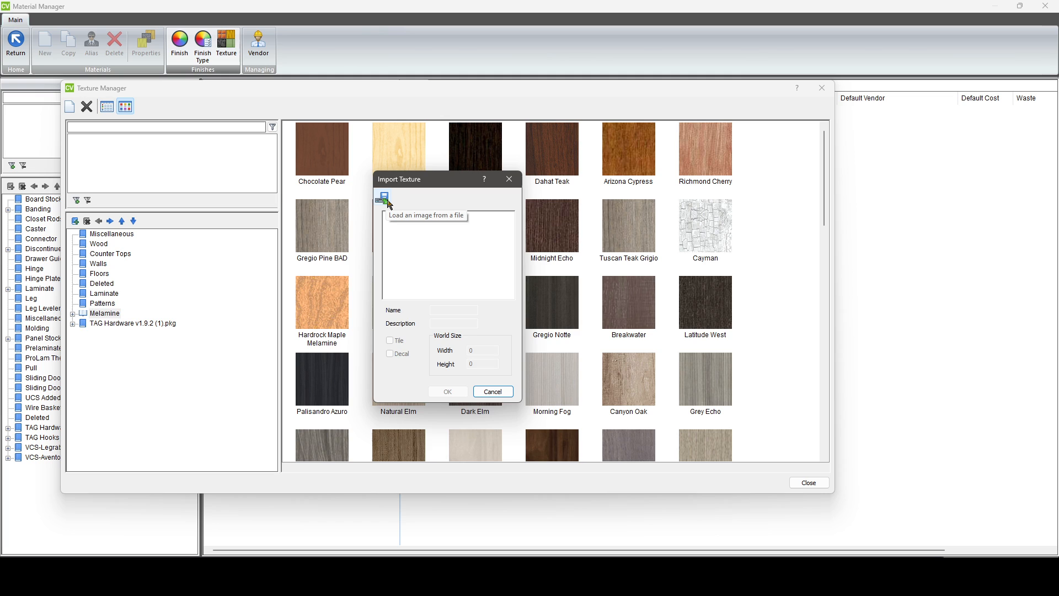
click(388, 202)
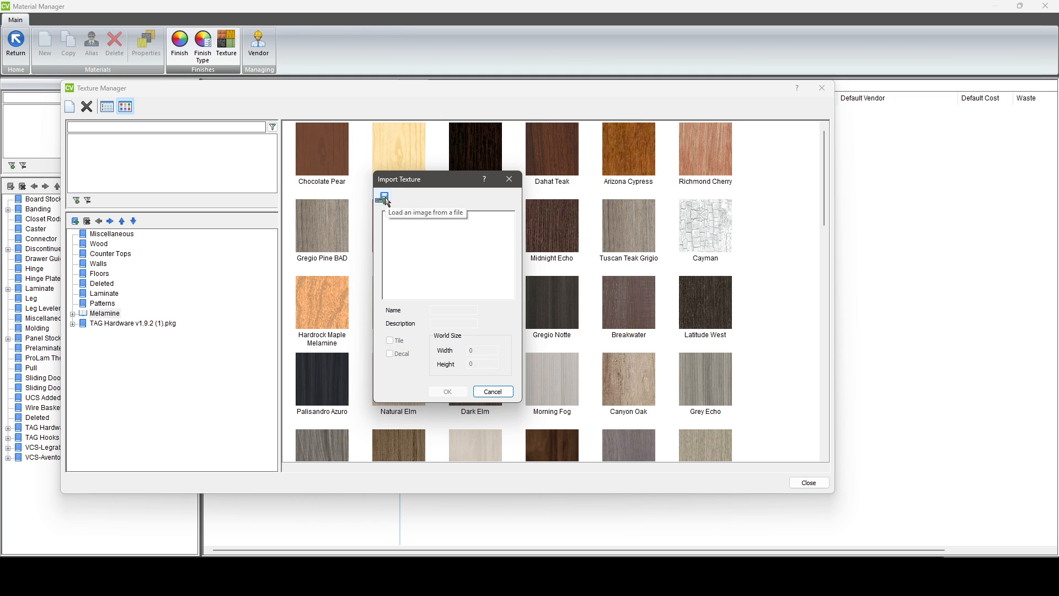
click(385, 197)
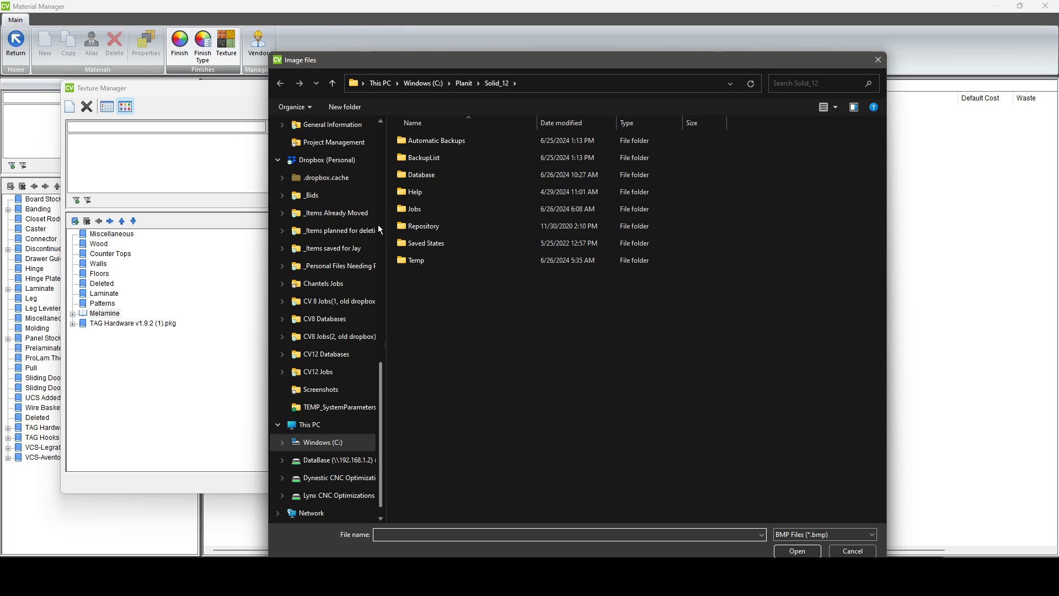
Browse to the 1) Material Textures folder inside CV Data and Models and list its JPEG files.
scroll(338, 281, up, 10)
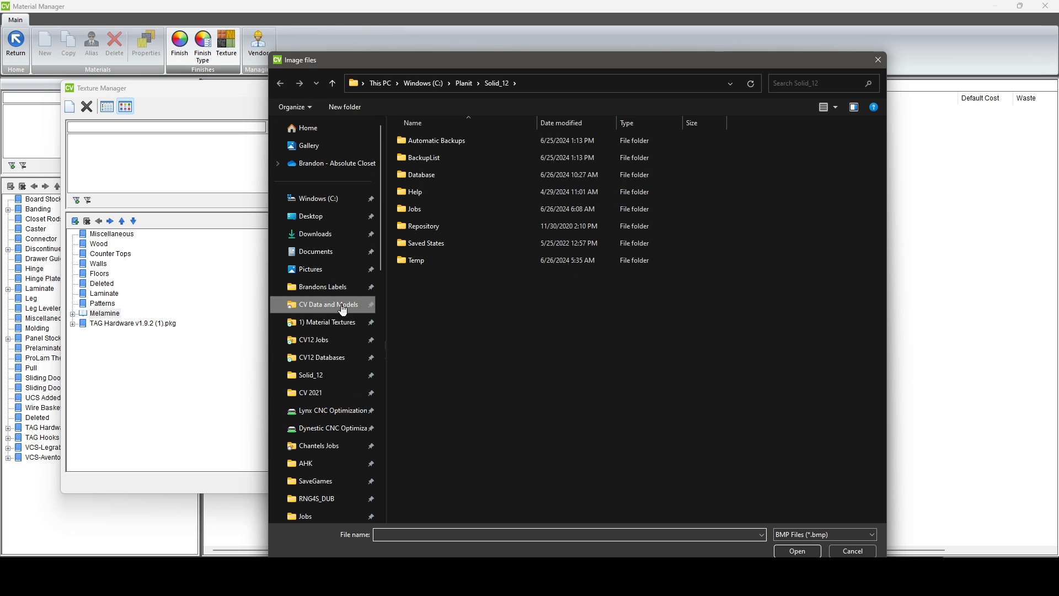
click(342, 304)
double_click(438, 142)
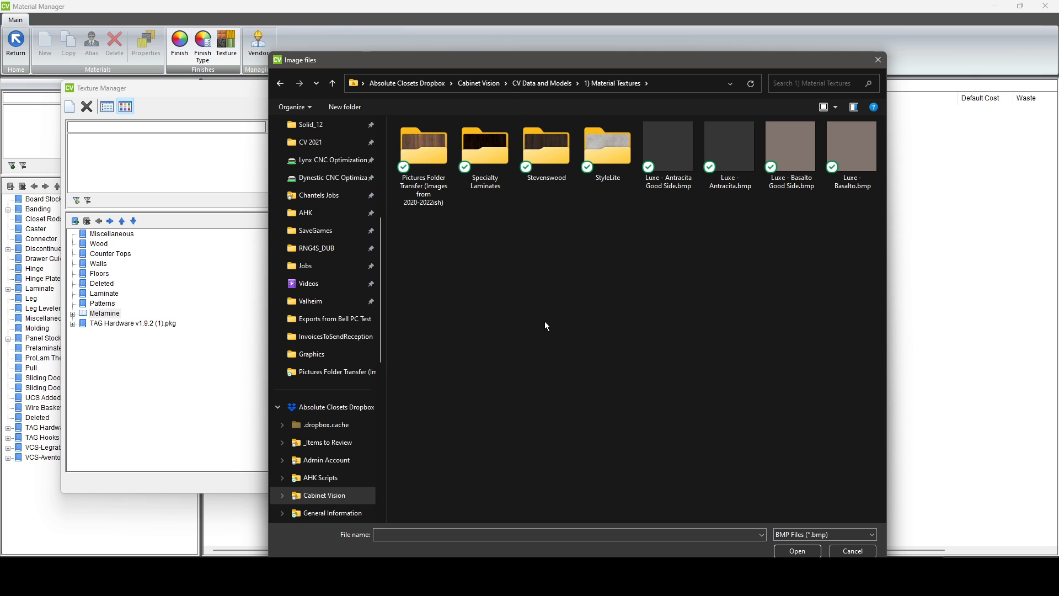
scroll(331, 319, down, 1)
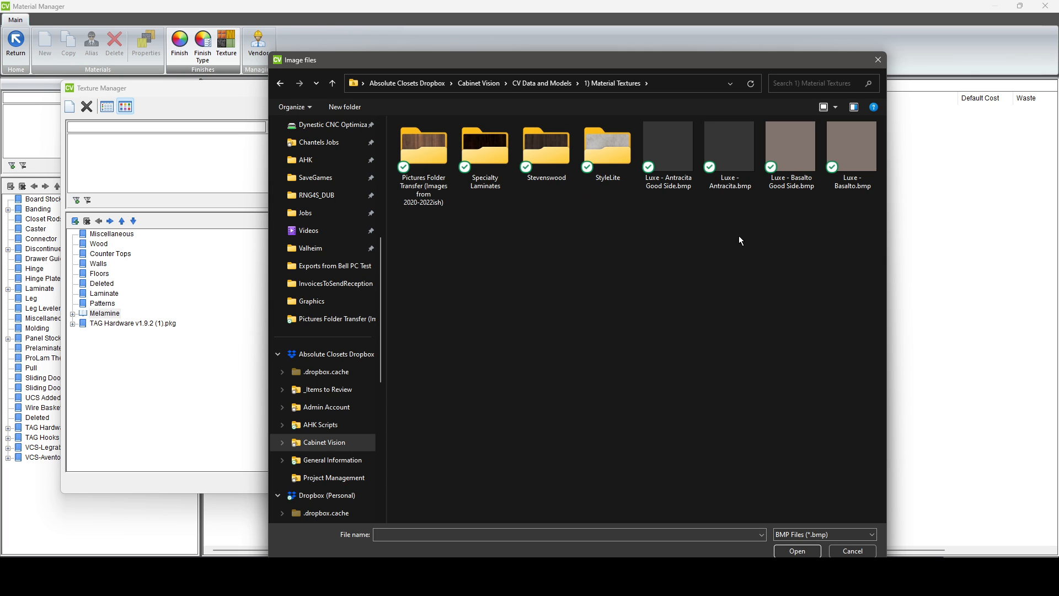
click(842, 536)
click(826, 552)
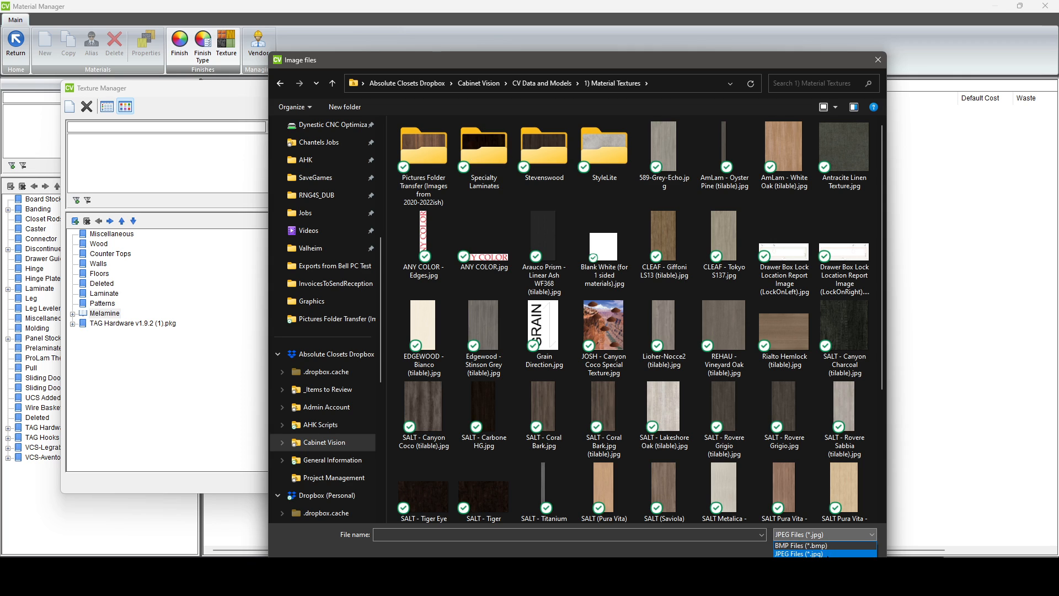
Load SALT (Saviola) Noce Vanguard (tilable).jpg as the texture image and move the import dialog aside.
click(870, 214)
scroll(871, 214, down, 3)
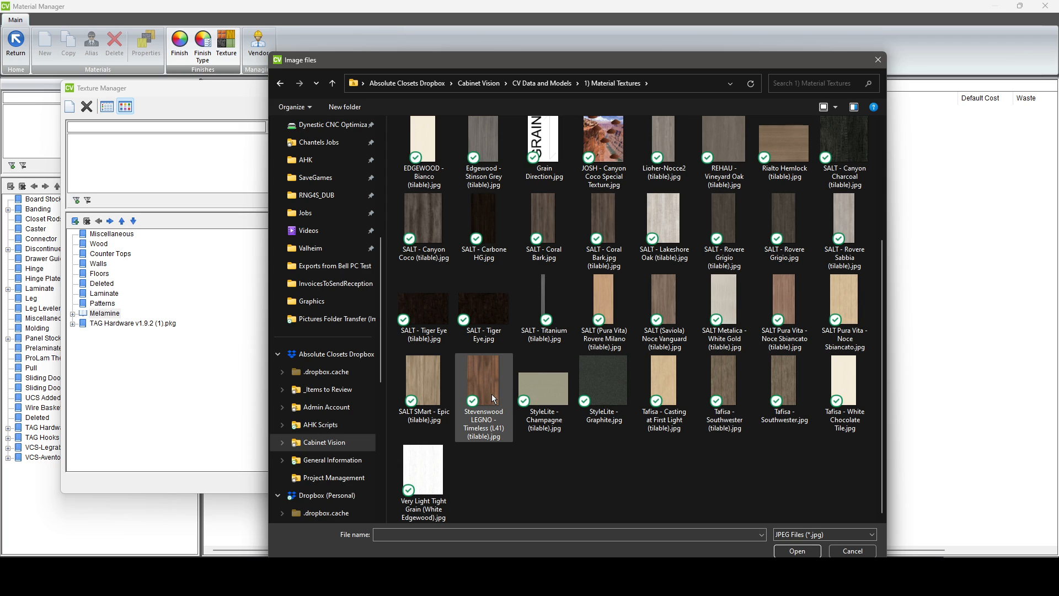
click(664, 302)
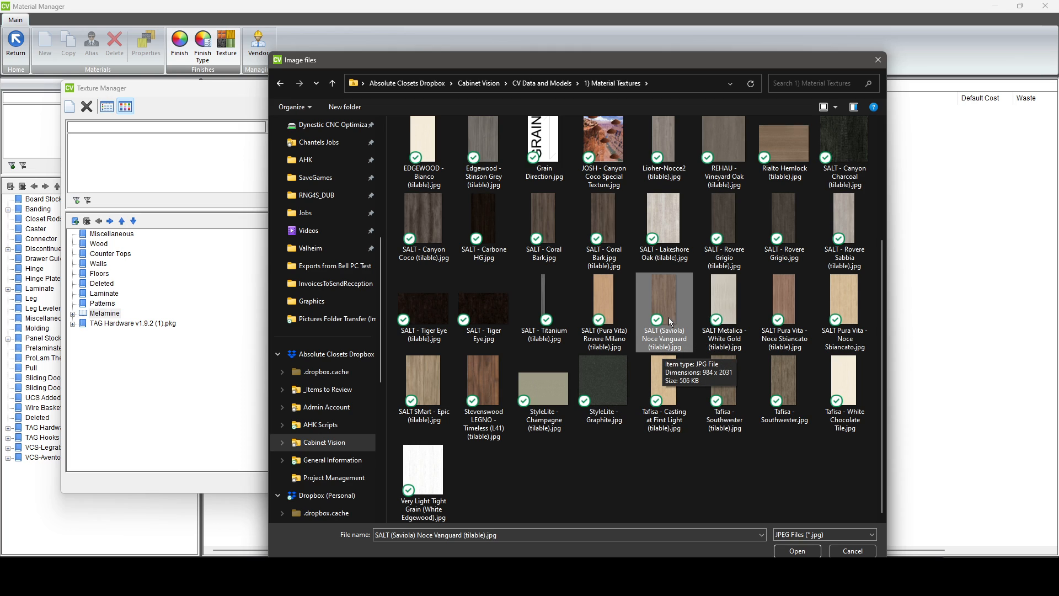
click(791, 551)
drag(441, 185, 757, 198)
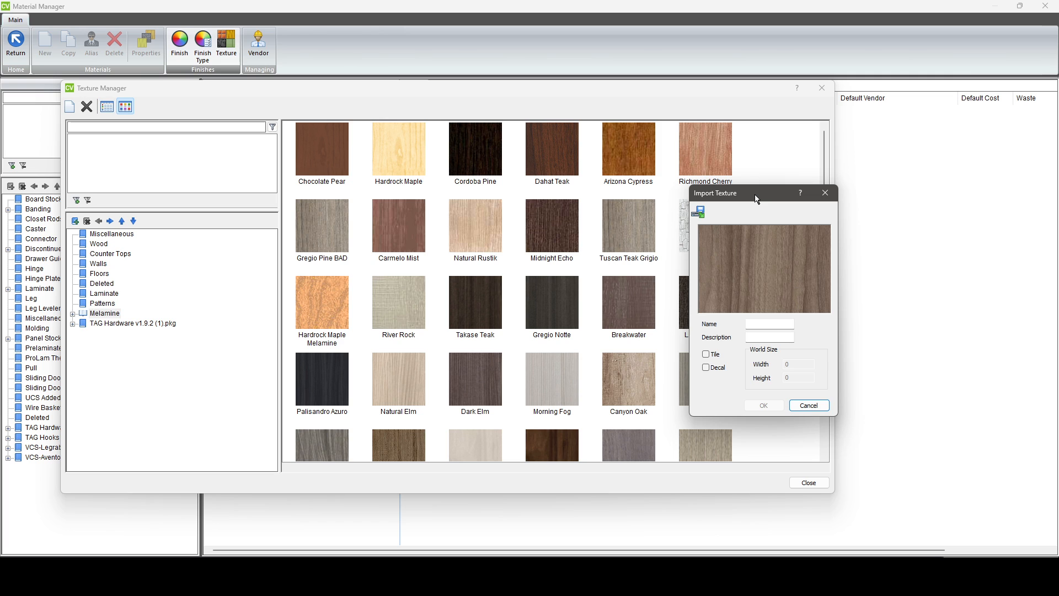
Switch to GIMP and open the image SALT (Saviola) Noce Vanguard (tilable).jpg.
mouse_move(649, 580)
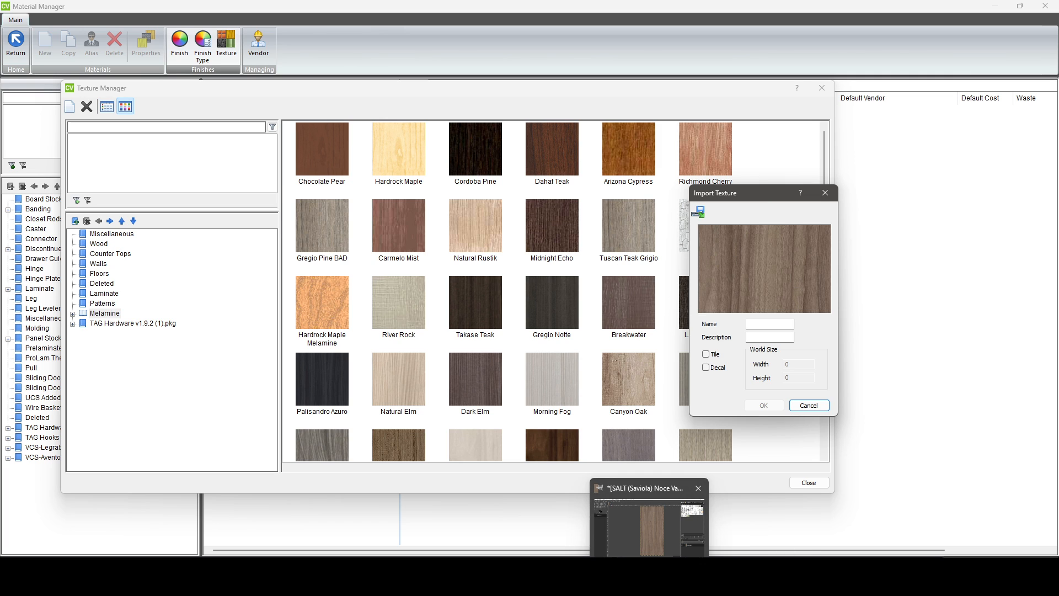
click(650, 525)
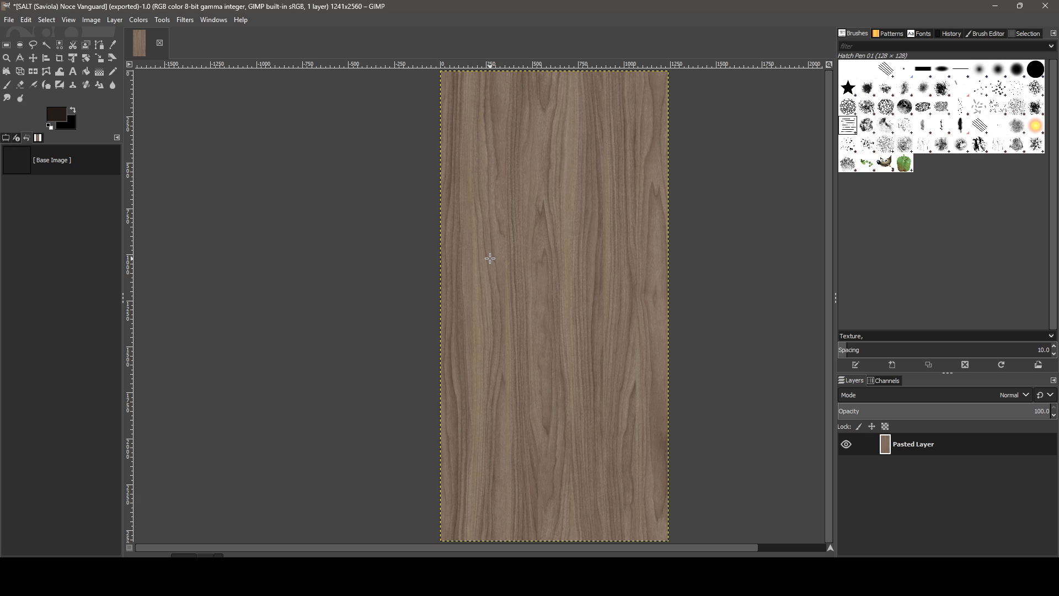
click(10, 21)
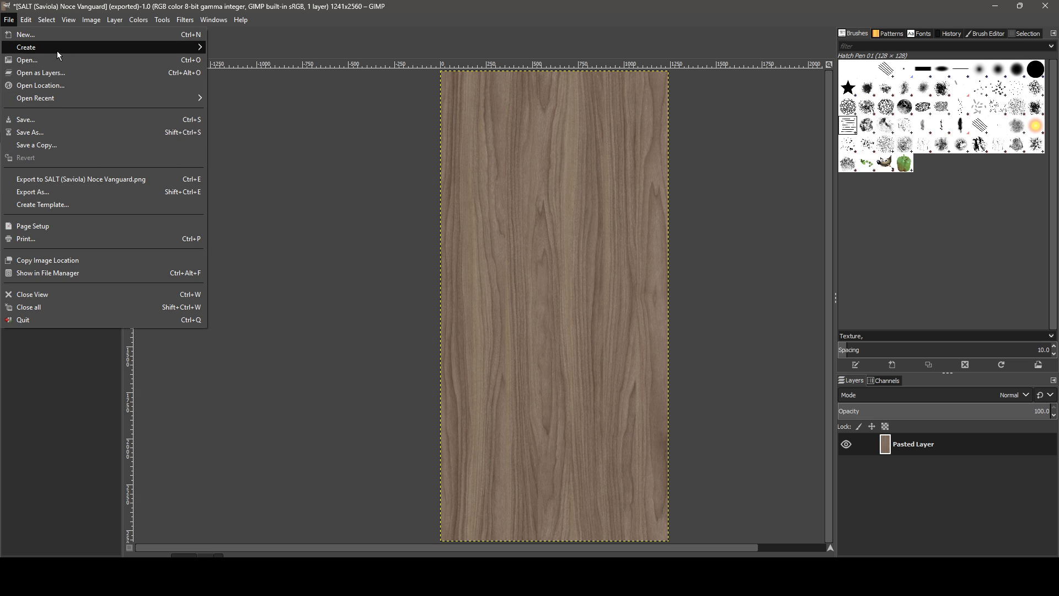
click(70, 61)
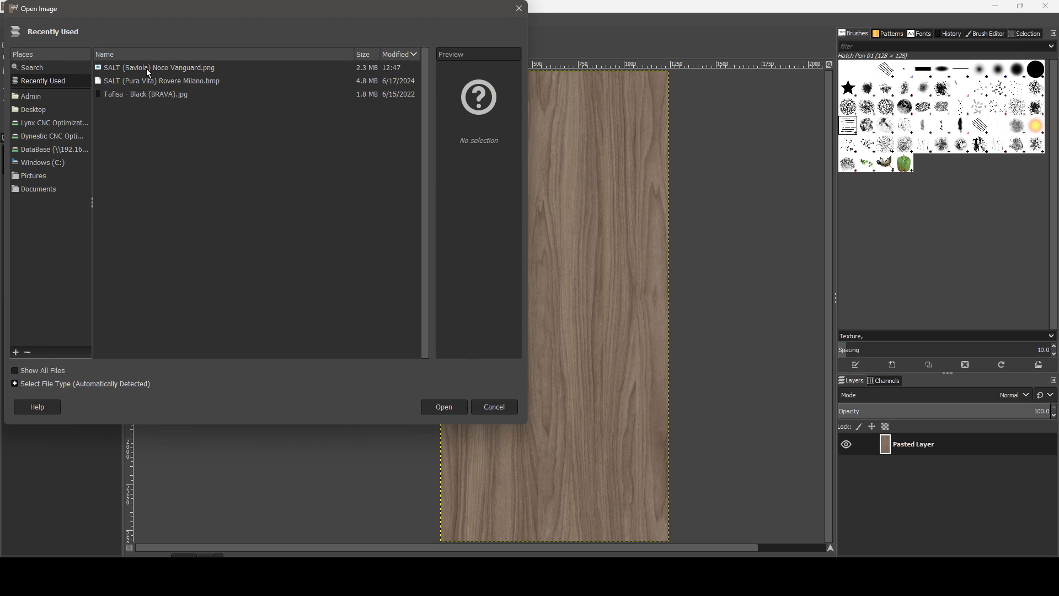
click(37, 175)
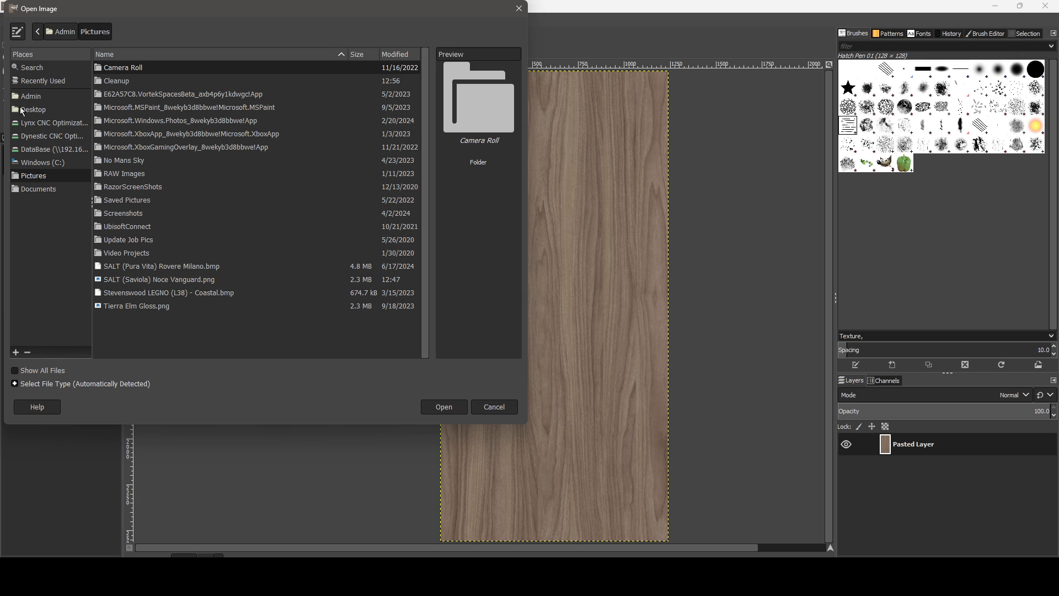
click(495, 406)
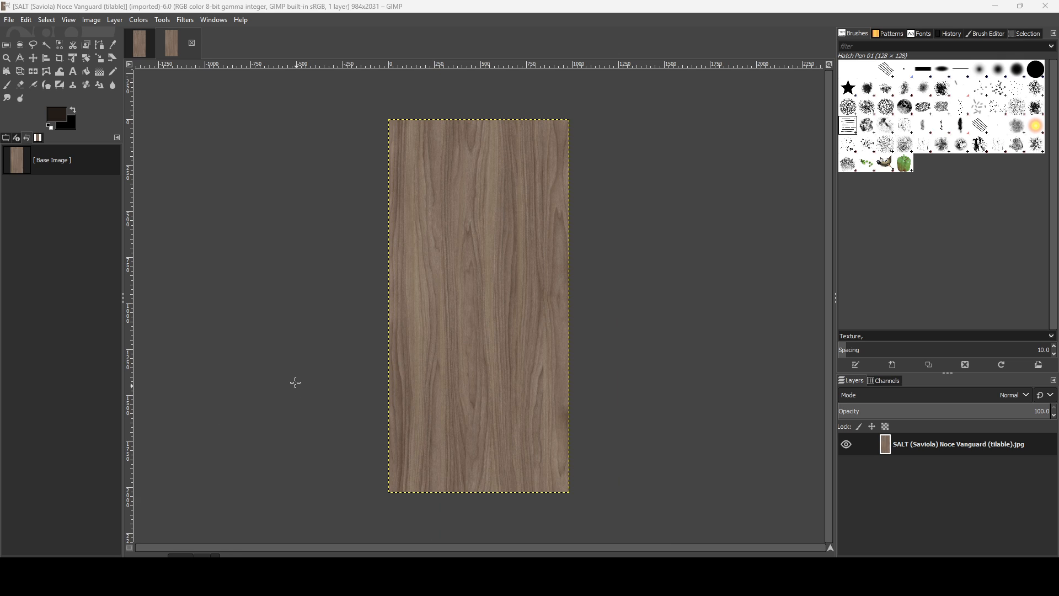
click(293, 375)
key(ctrl+shift+f)
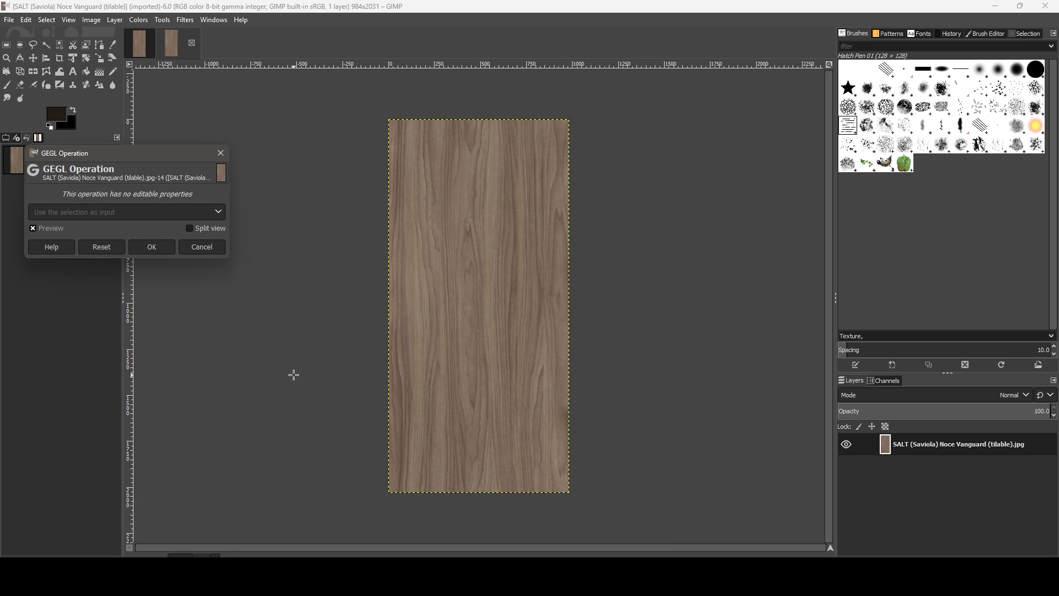
click(202, 247)
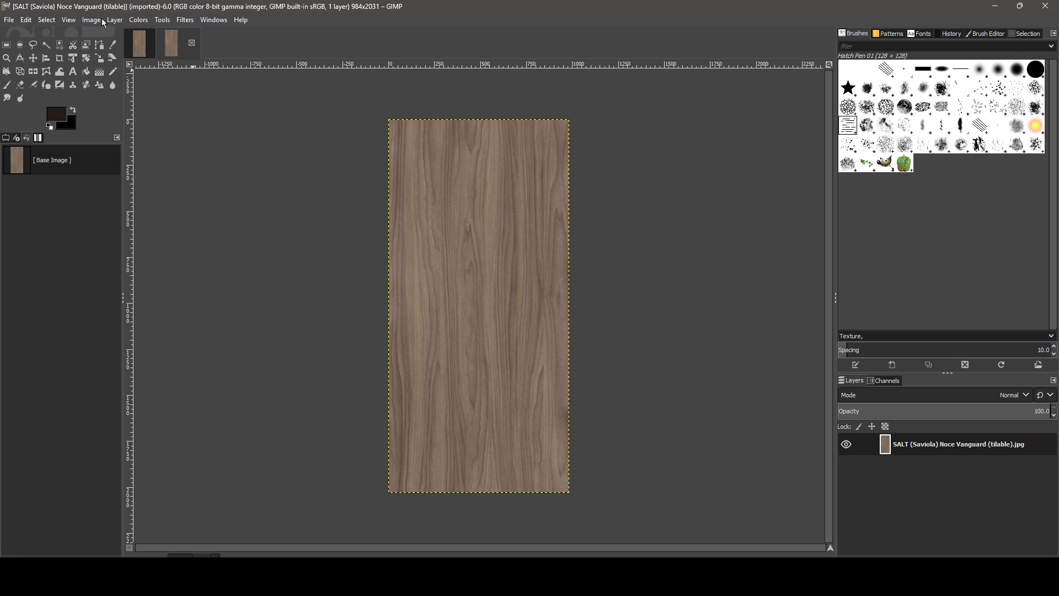
Examine the pixel dimensions and print size of the tilable Noce Vanguard image in its image properties.
click(10, 21)
mouse_move(91, 20)
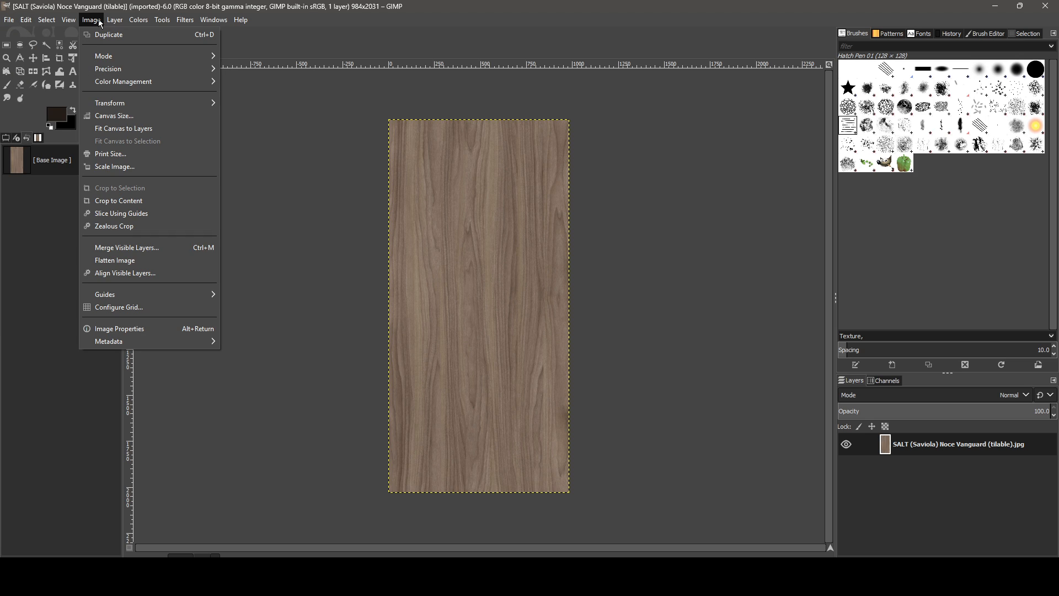
click(148, 330)
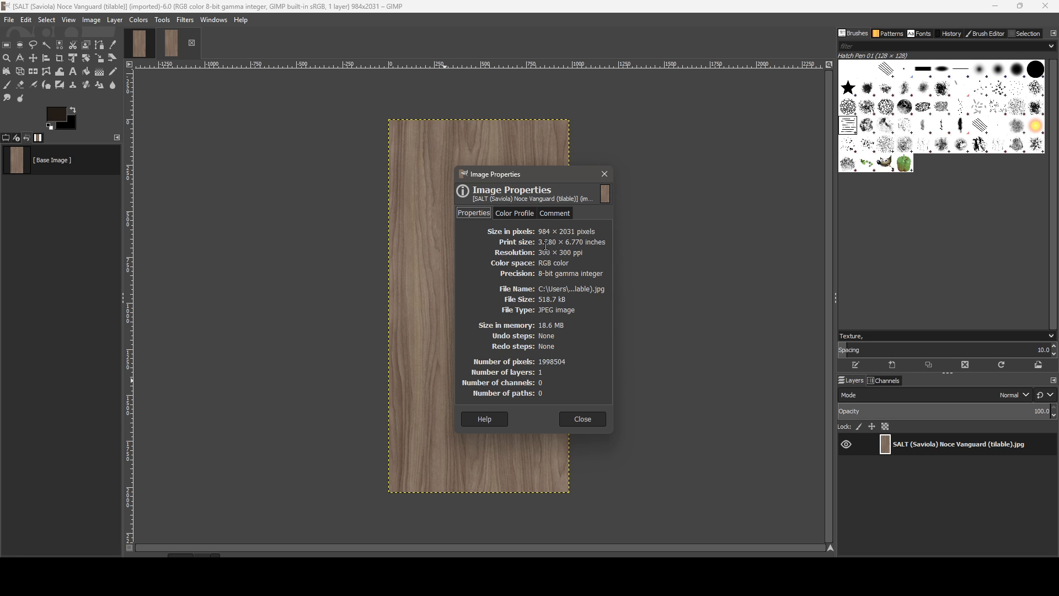
drag(540, 232, 605, 229)
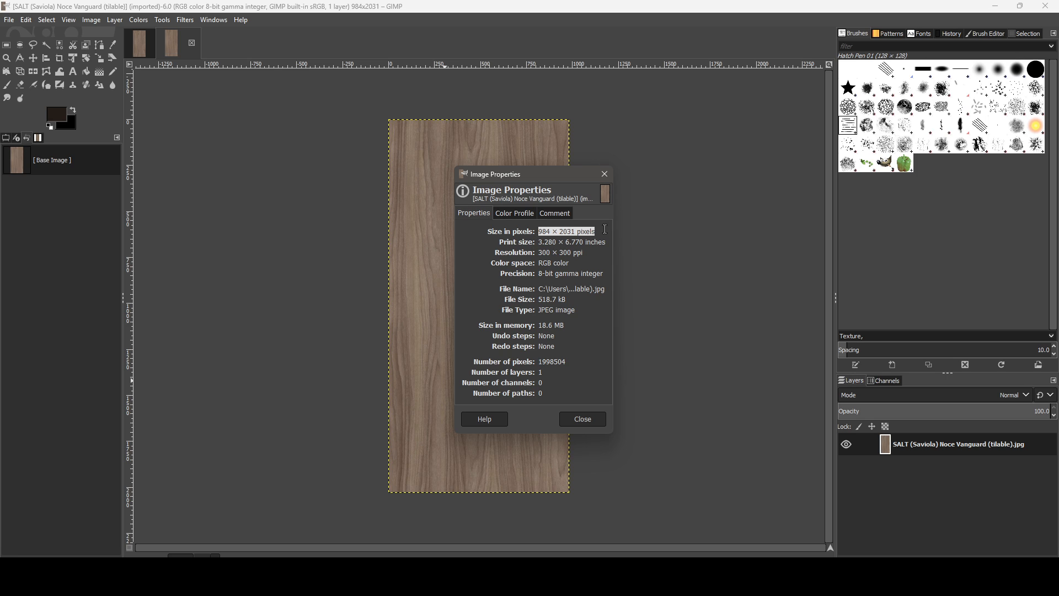
drag(540, 243, 612, 244)
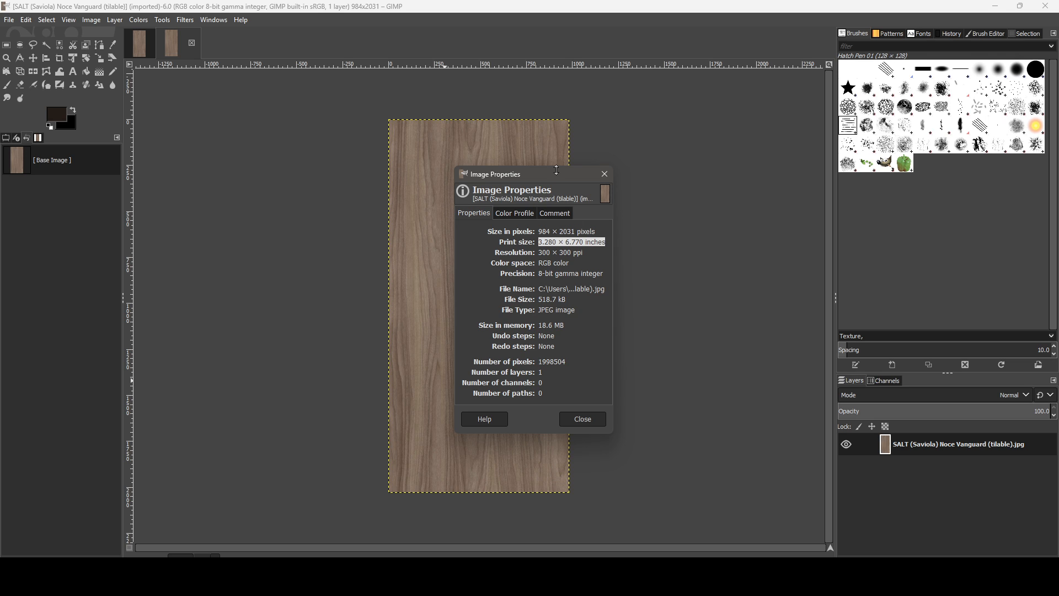
drag(559, 177, 289, 170)
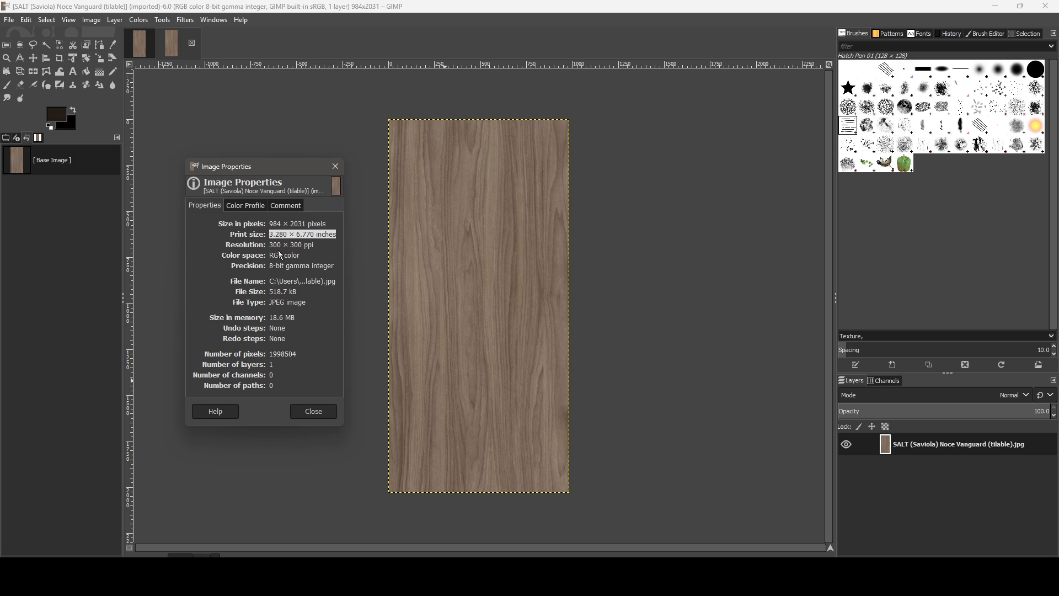
click(278, 237)
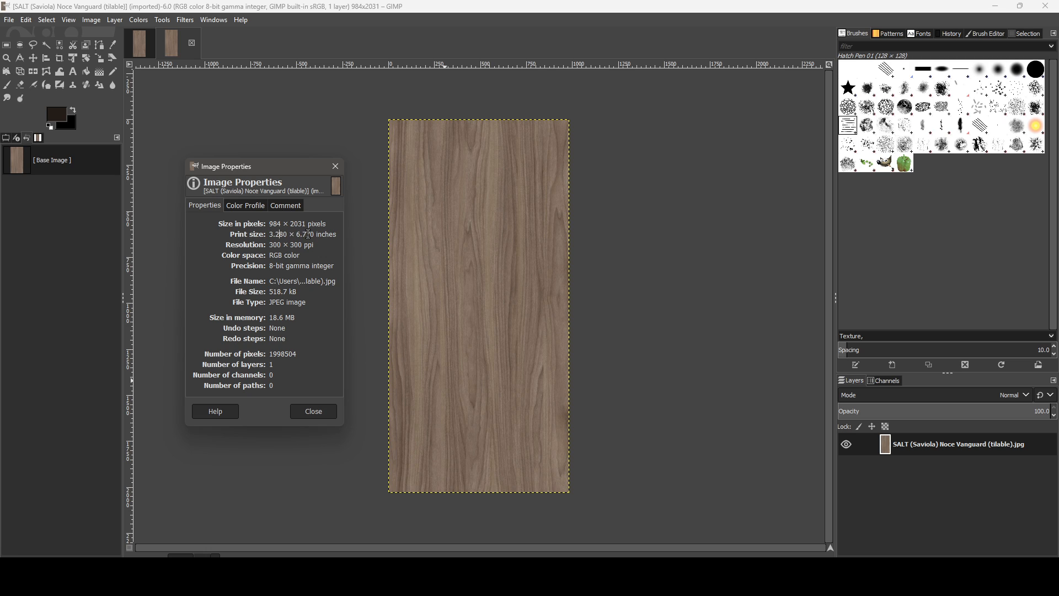
click(278, 237)
click(312, 412)
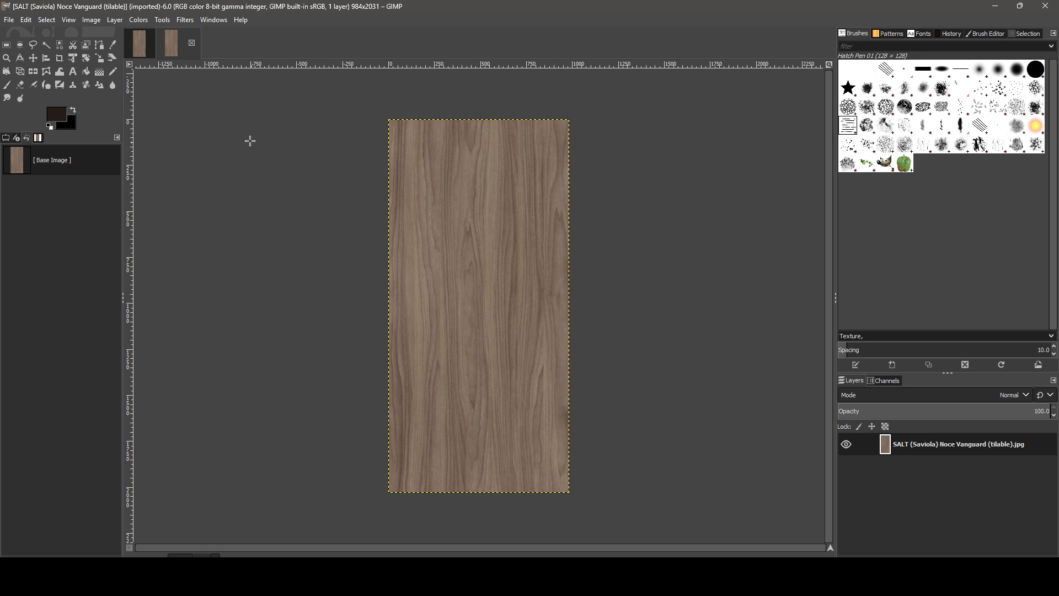
click(91, 19)
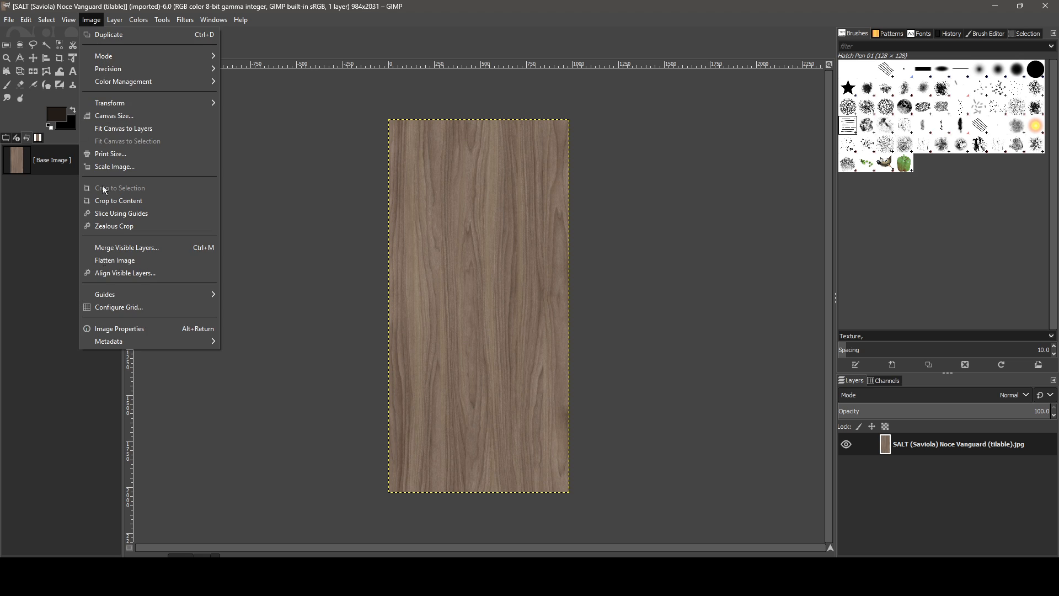
click(119, 329)
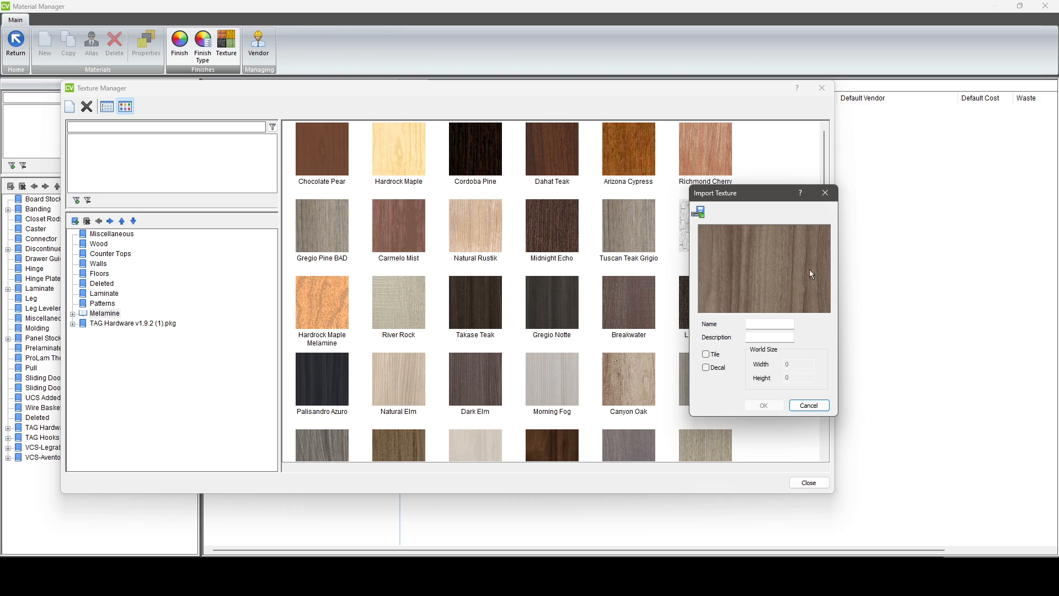
Back in Cabinet Vision, enable Tile and Decal for the imported texture and set its world size to width 32.8 and height 67.7.
click(706, 354)
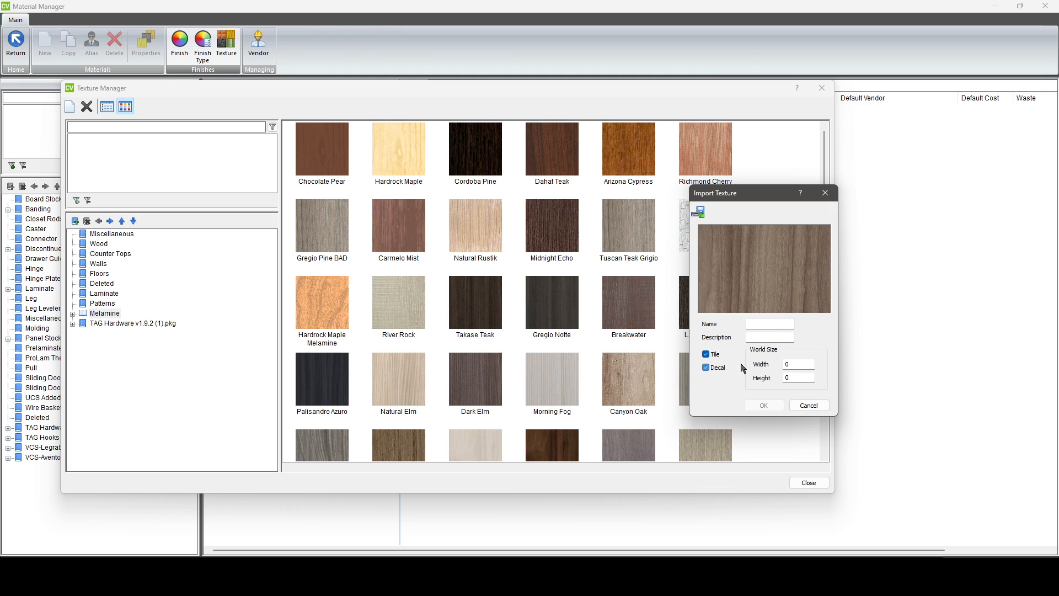
click(706, 368)
double_click(797, 364)
text(32.8)
key(Tab)
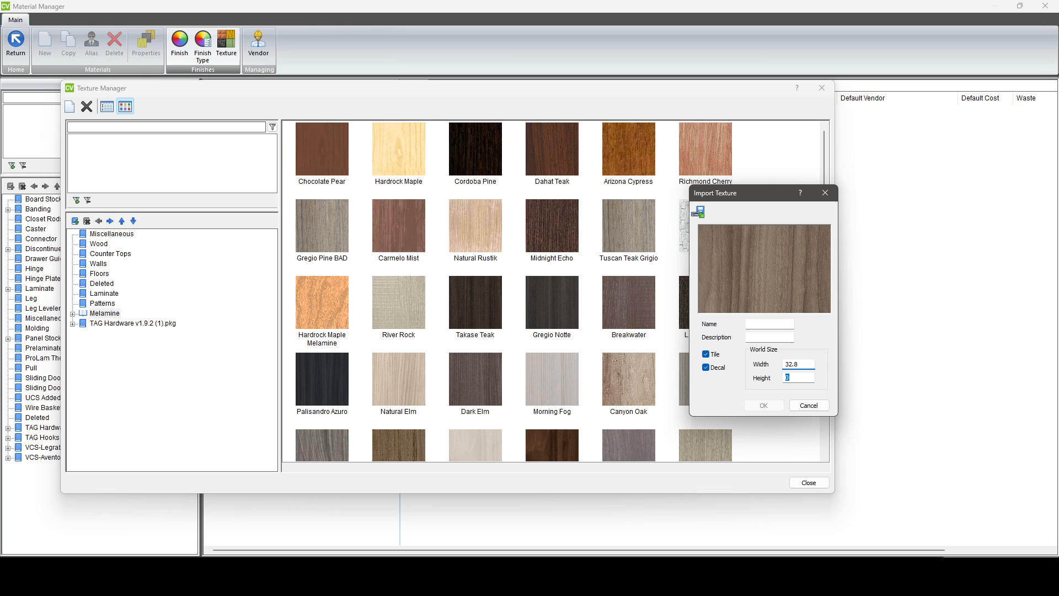
text(67.7)
Name the imported texture "SALT - Noce Vanguard".
click(752, 323)
text(SALT -)
mouse_move(650, 580)
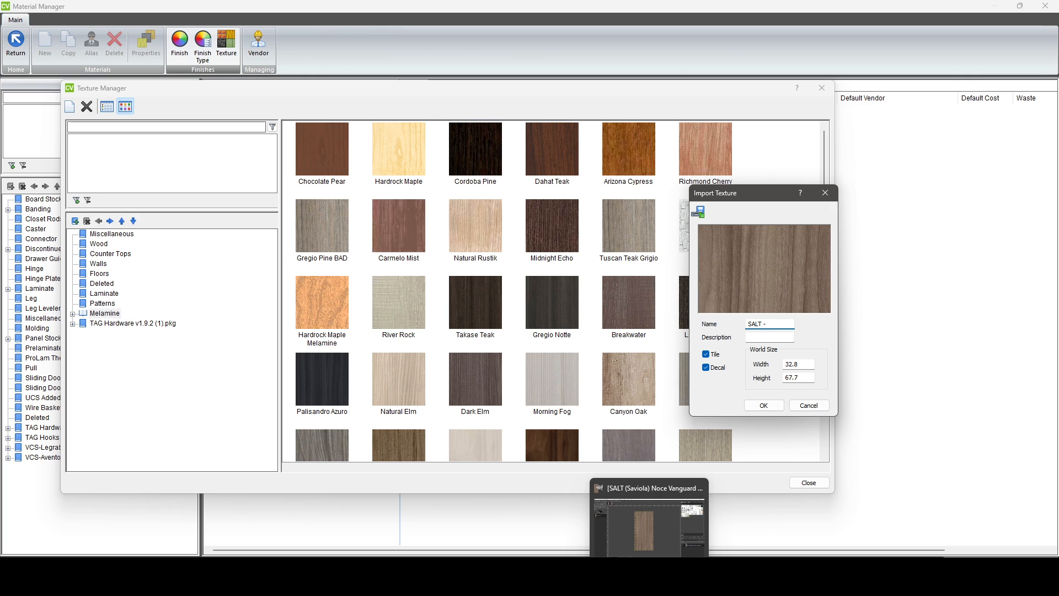
text(-)
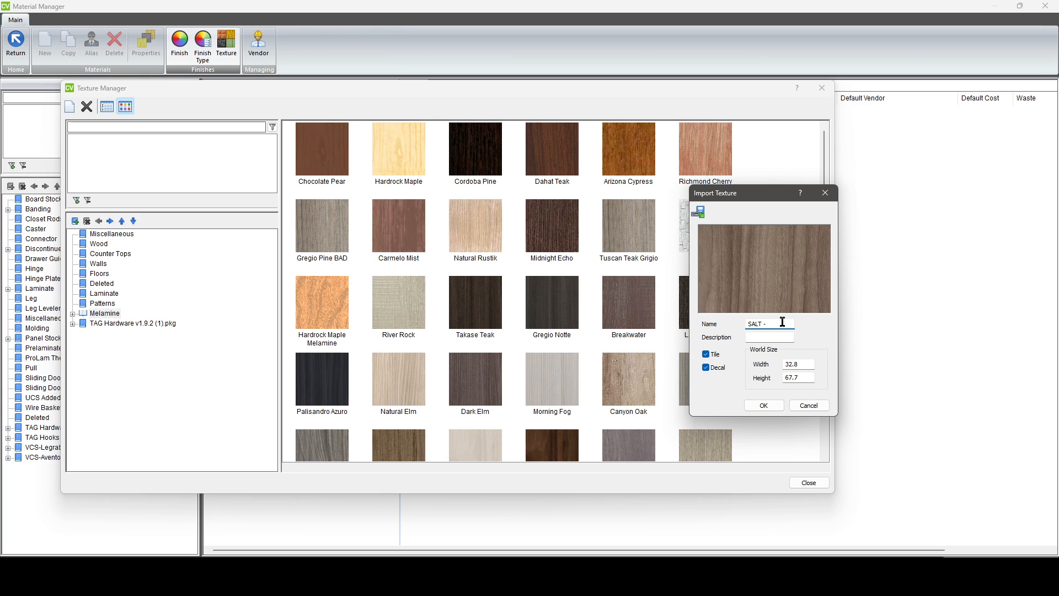
text( Noce Vanguard)
key(Tab)
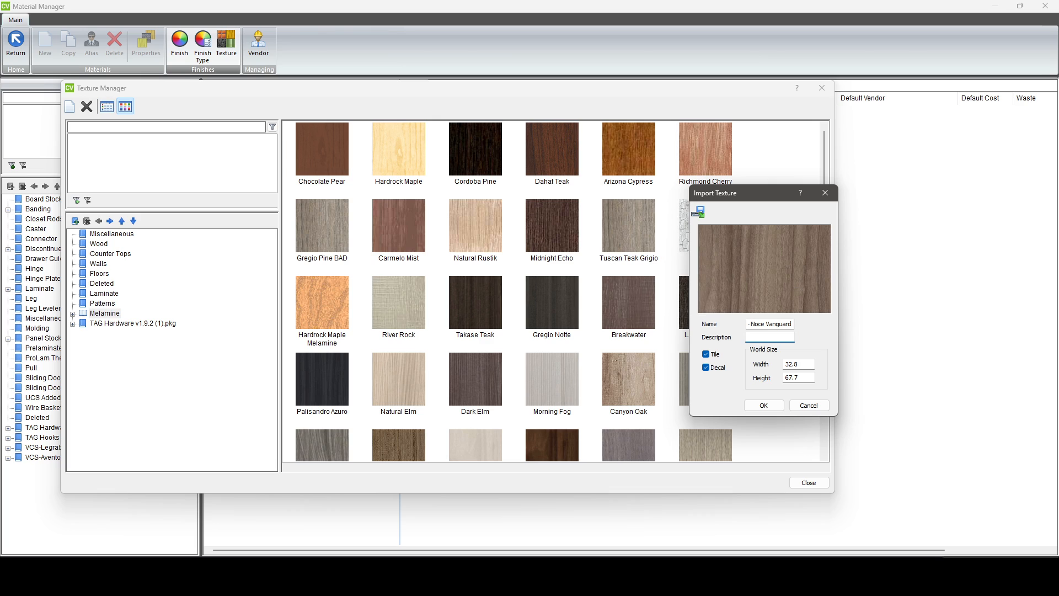
Describe the texture as "SALT melamine texture" and complete the import.
text(SALT melamine )
text(texture)
key(Tab)
key(Tab)
click(765, 406)
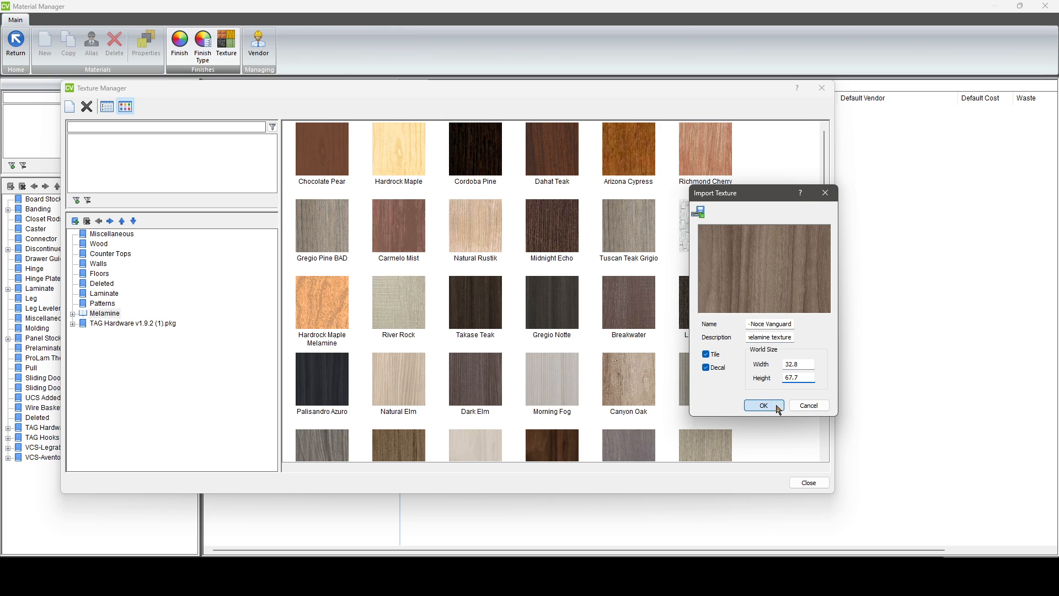
Check the end of the Melamine textures for SALT - Noce Vanguard and close the Texture Manager.
scroll(769, 387, down, 5)
scroll(770, 362, down, 5)
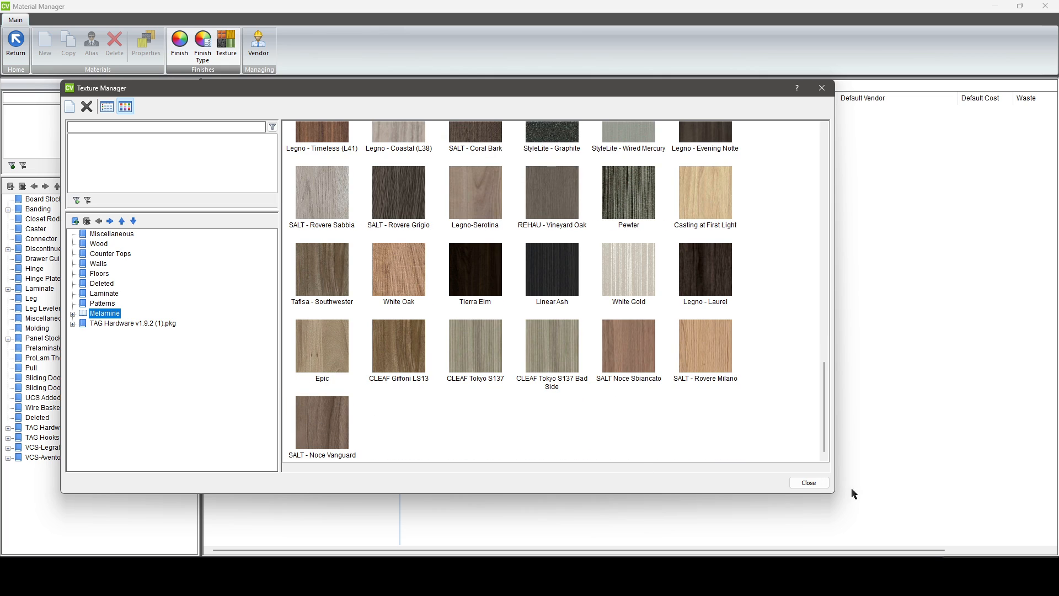
click(810, 483)
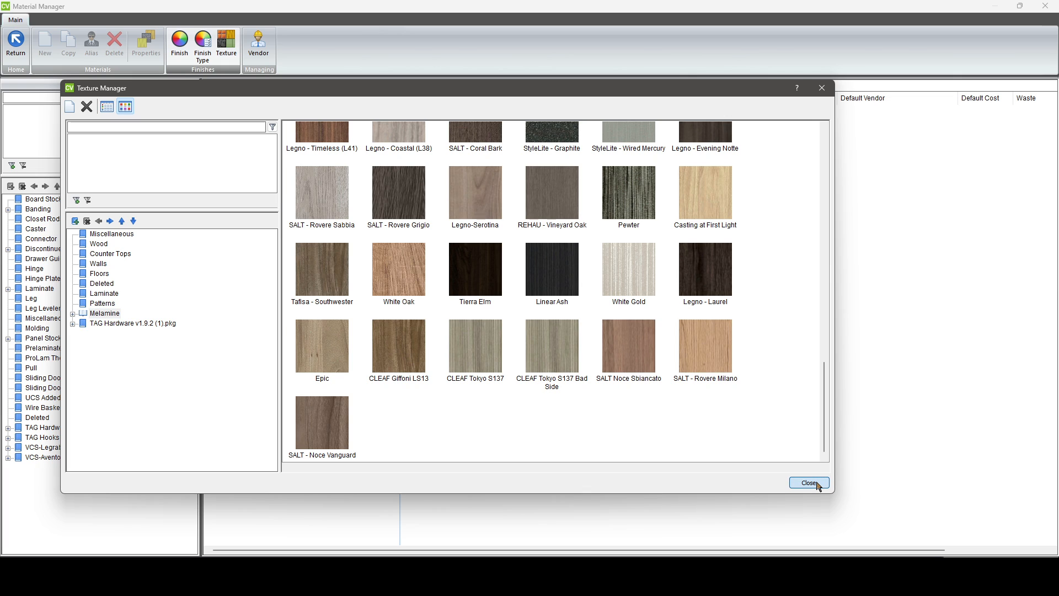
click(818, 486)
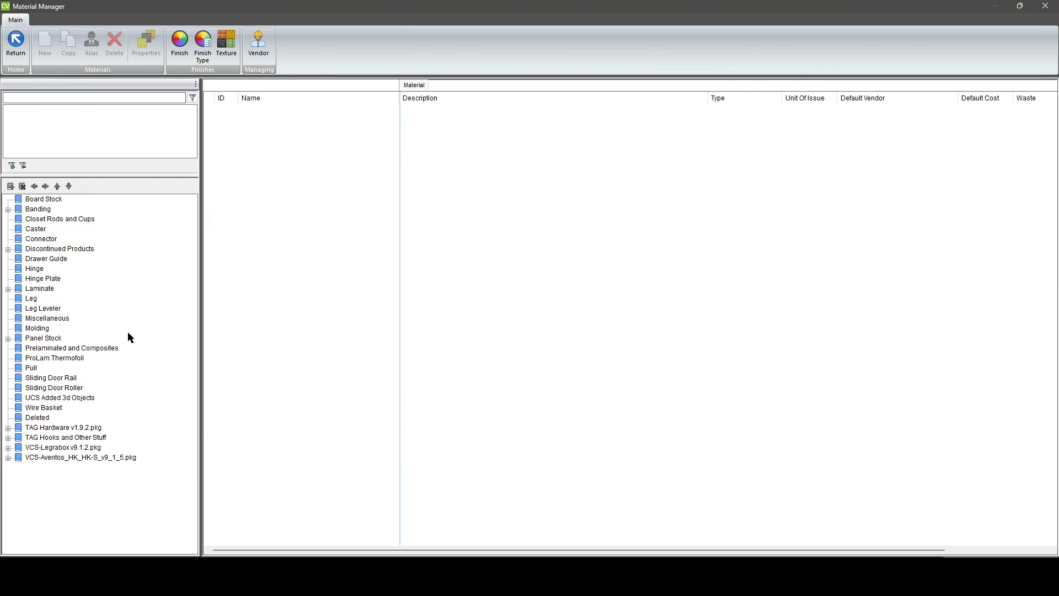
Show the 3/4 Materials templates within Template Panel Stock under the Panel Stock materials.
click(7, 339)
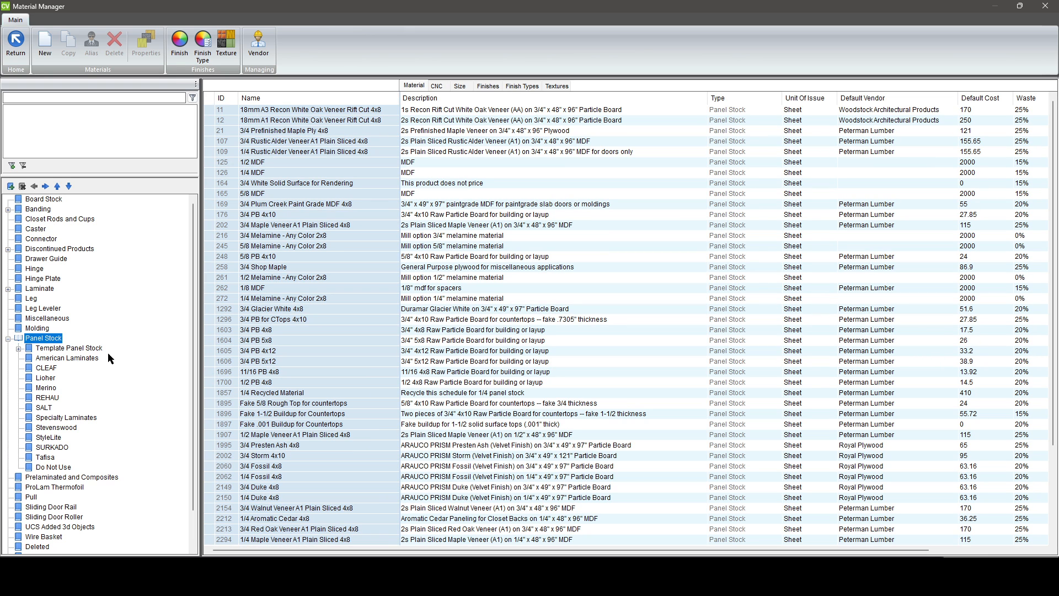
click(57, 349)
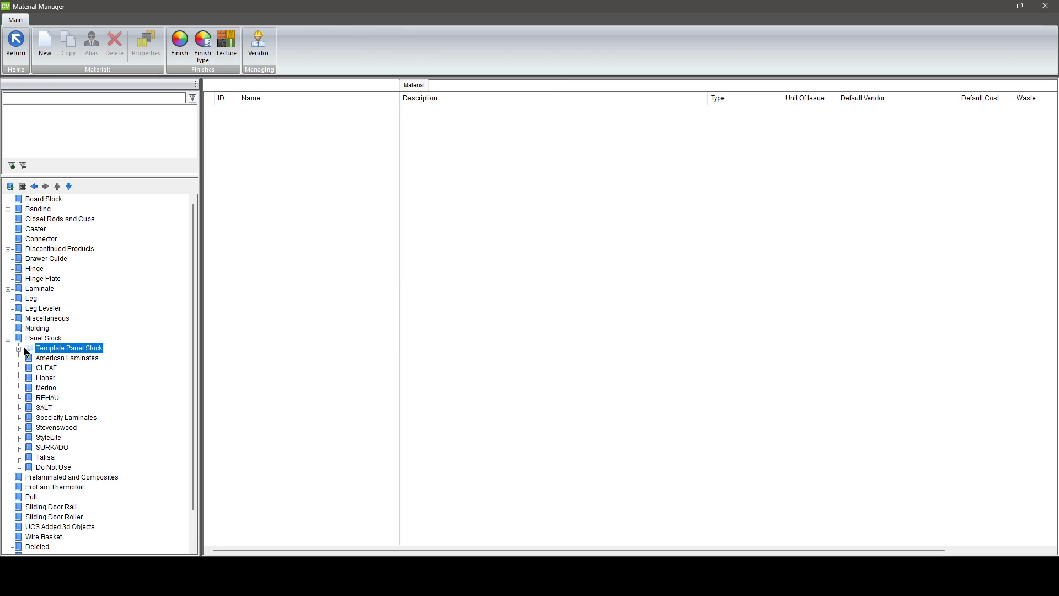
click(19, 349)
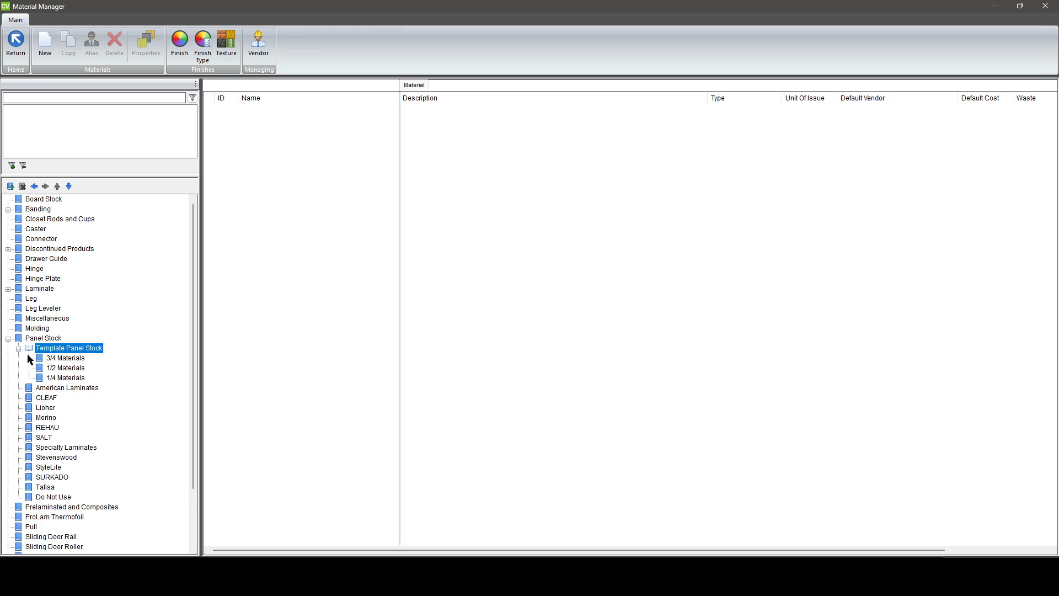
click(76, 359)
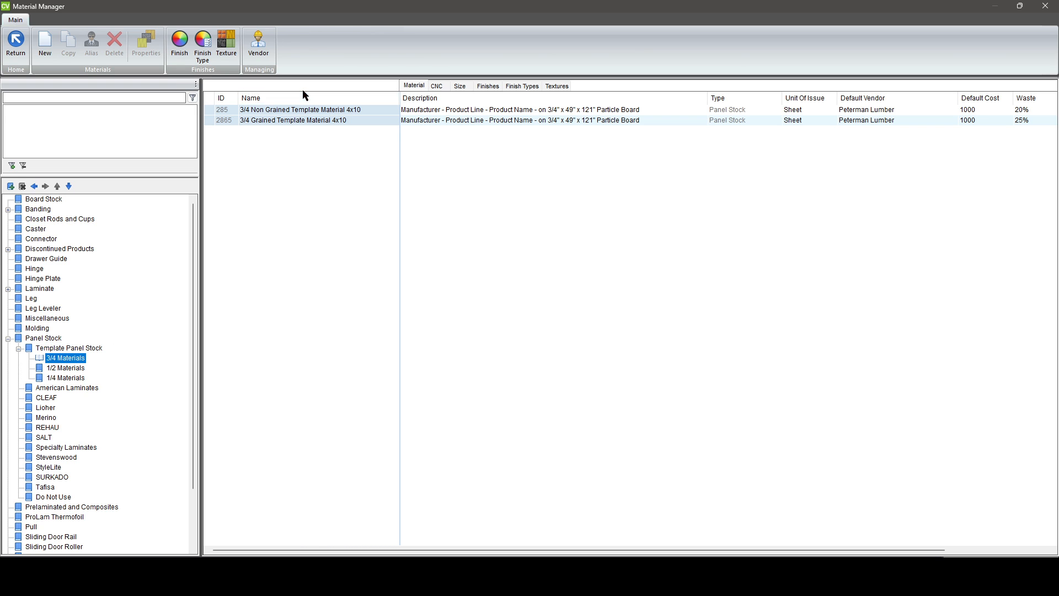